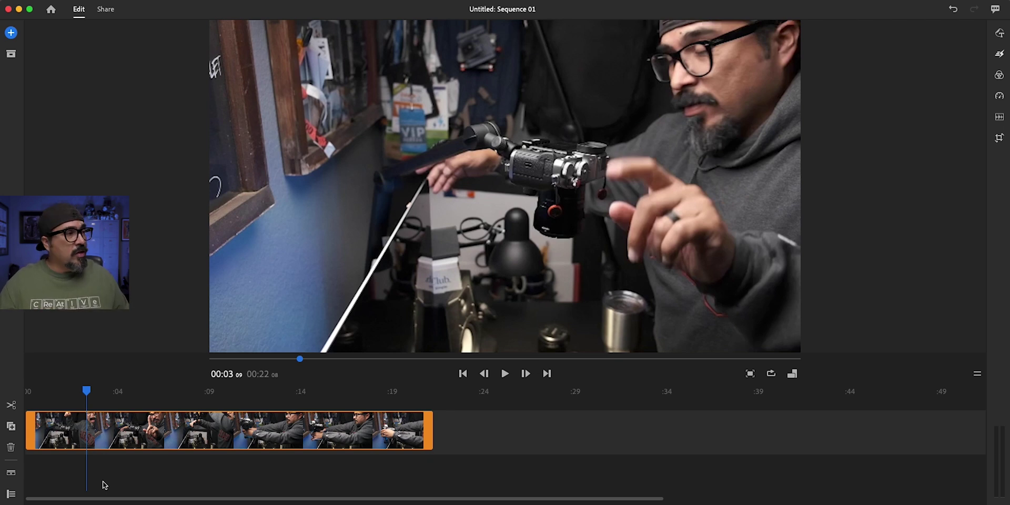
- Browse the media import panel to the Desktop's TEMP_FOLDER
left_click(10, 493)
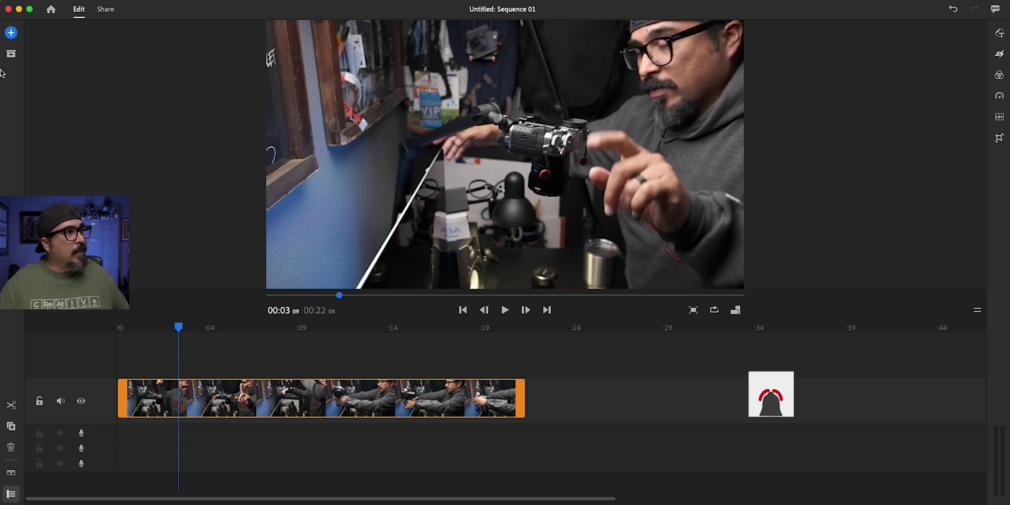
left_click(11, 34)
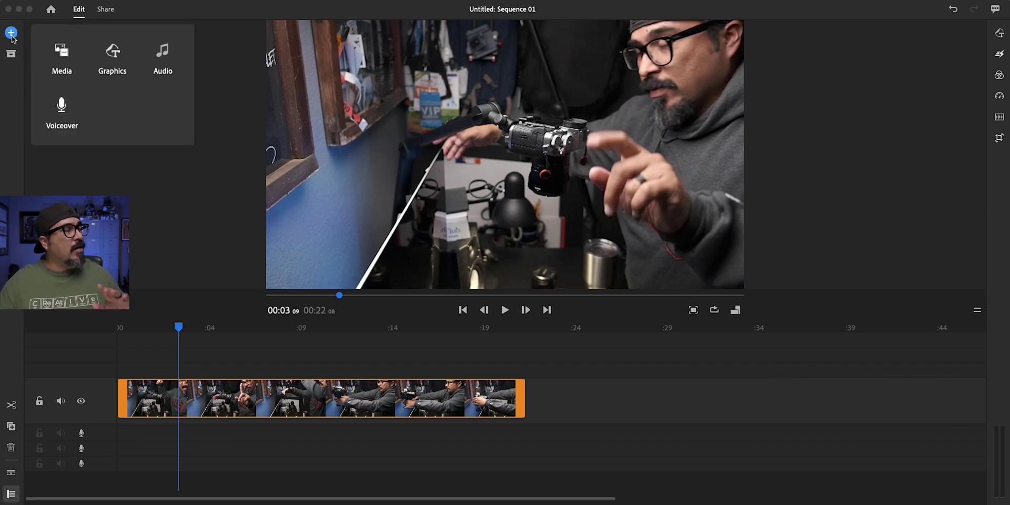
left_click(58, 69)
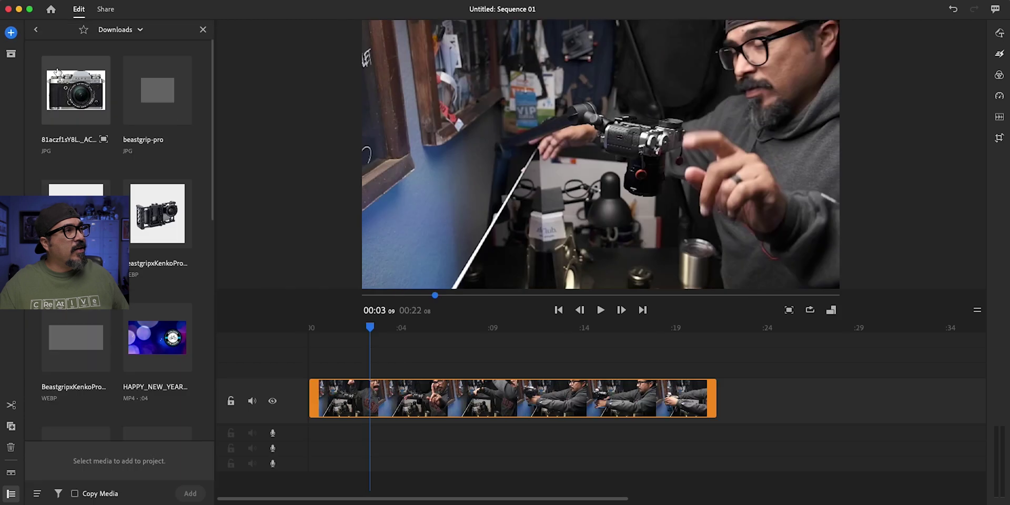
left_click(41, 32)
left_click(63, 90)
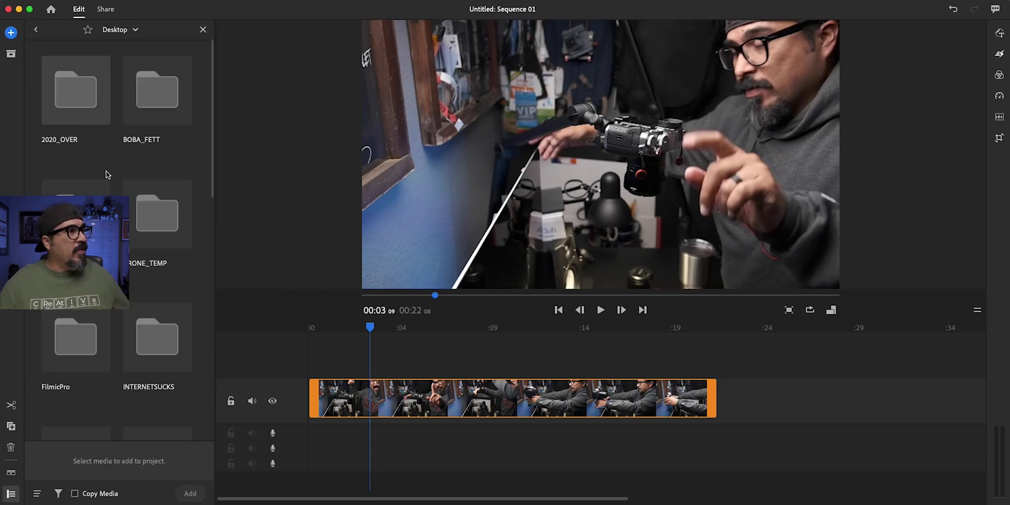
scroll(128, 272, "down", 5)
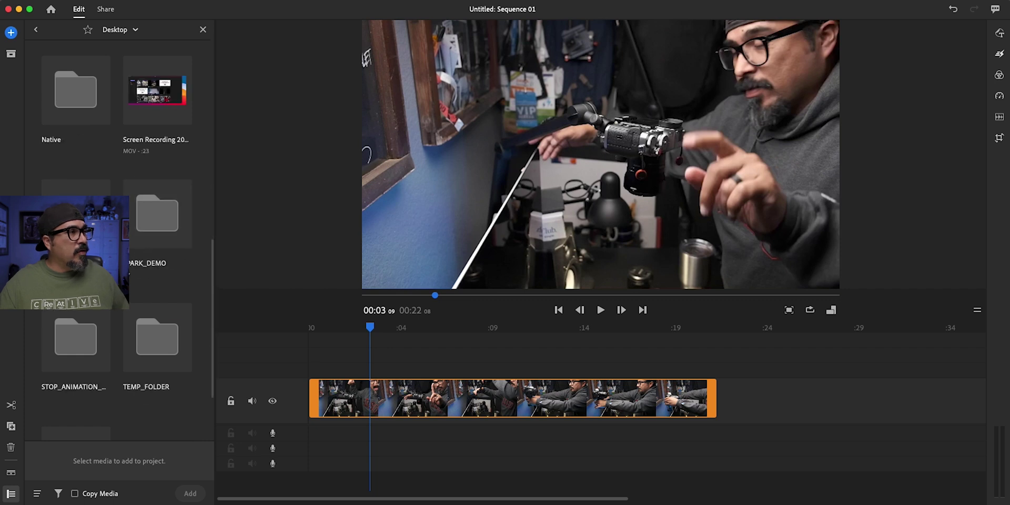
left_click(169, 335)
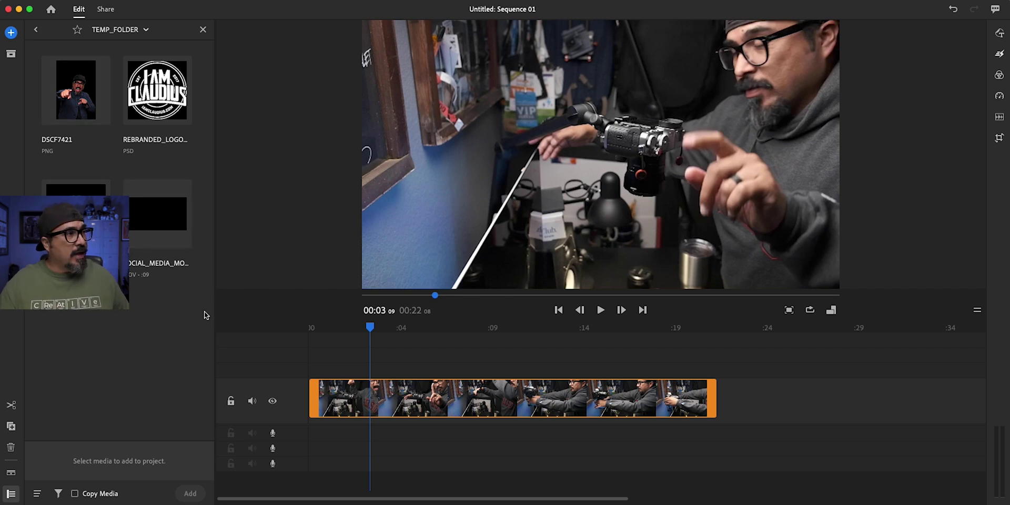
- Add DSCF7421, REBRANDED_LOGO, the third file and the social-media video to the sequence
left_click(75, 90)
left_click(157, 89)
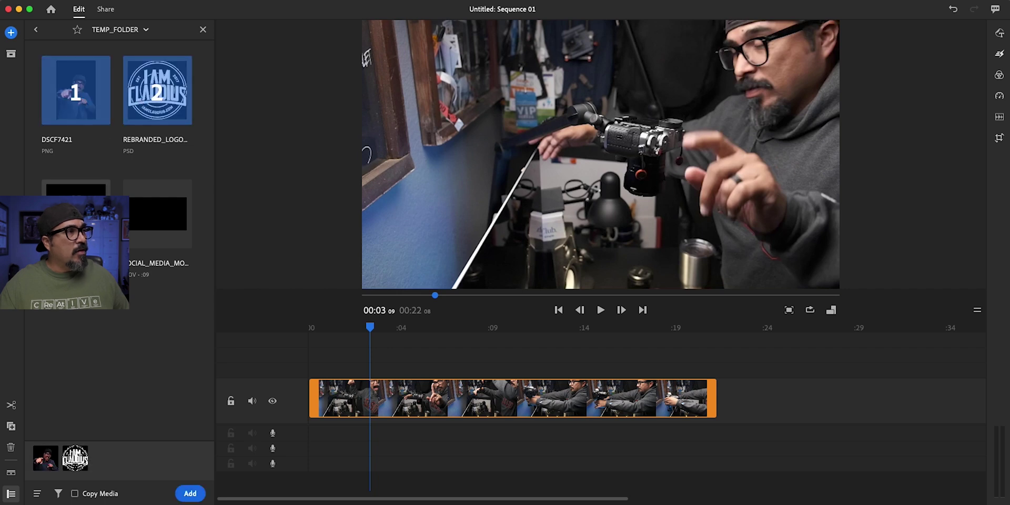
left_click(76, 187)
left_click(158, 213)
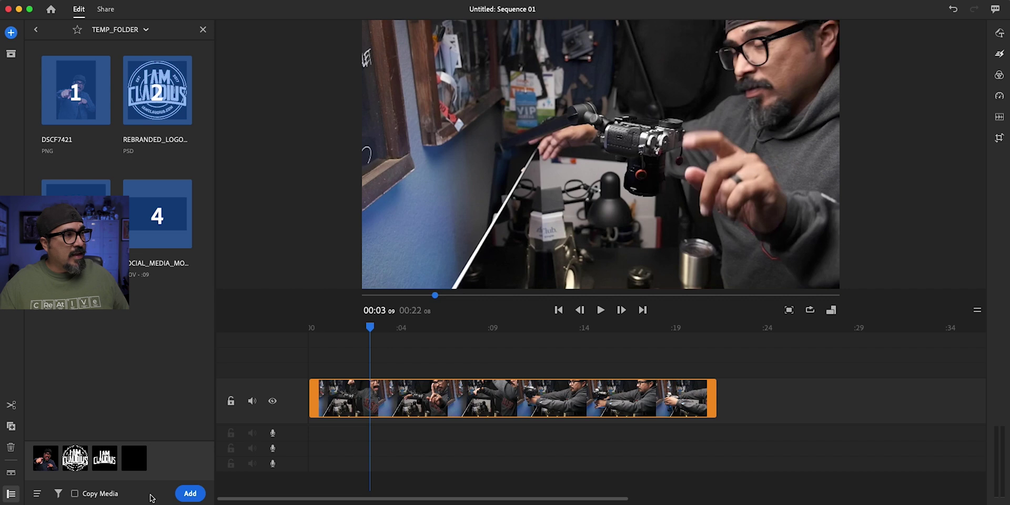
left_click(191, 494)
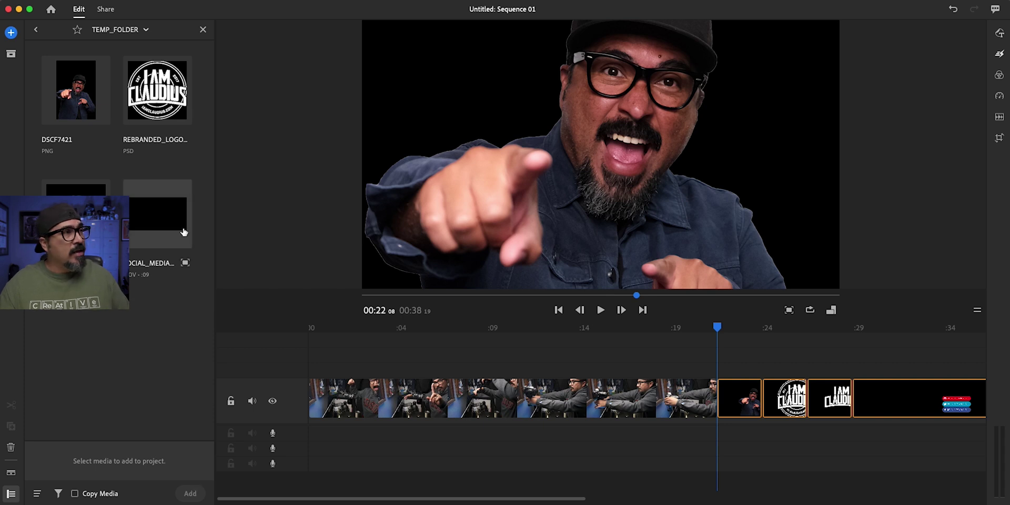
left_click(203, 30)
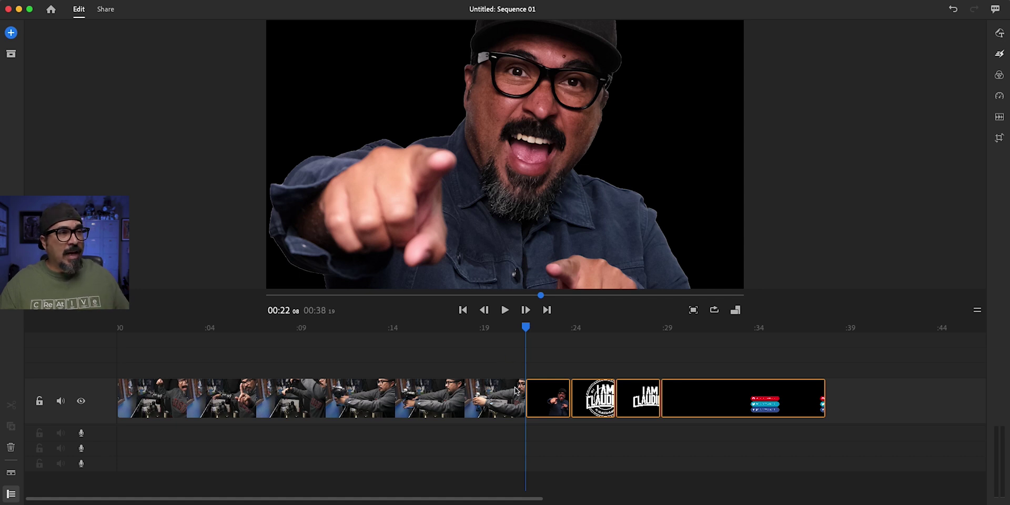
- Drag the DSCF7421 cutout clip onto a new track above the opening clip
left_click(535, 327)
left_click_drag(535, 326, 699, 370)
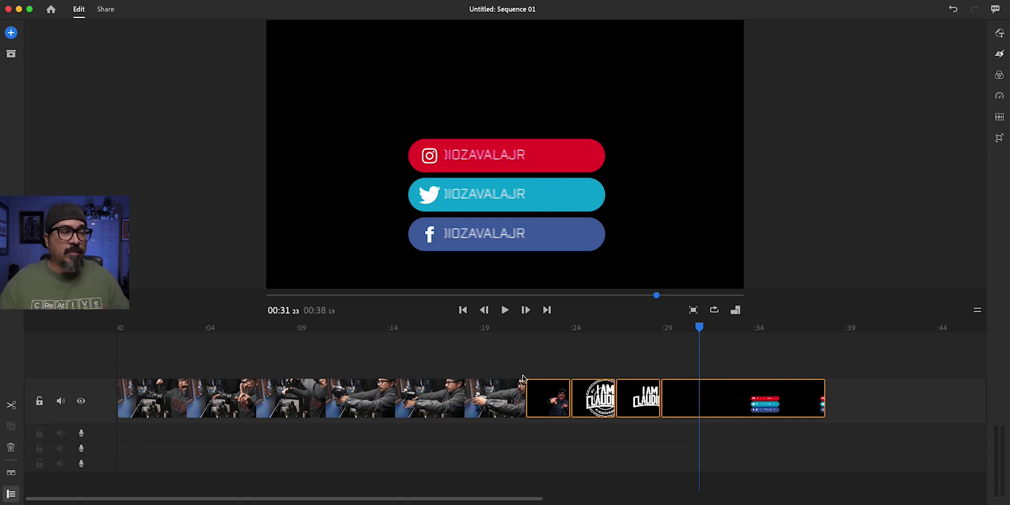
left_click_drag(560, 406, 241, 368)
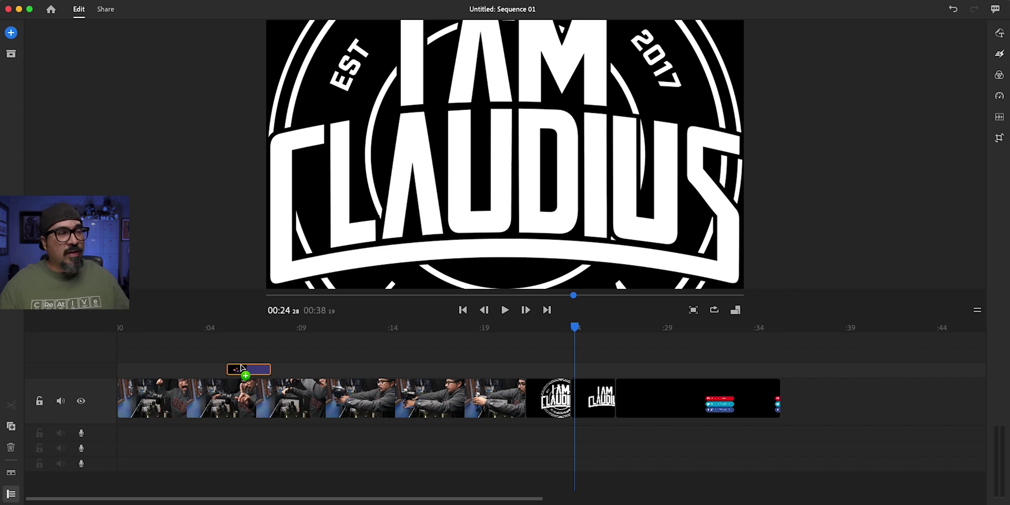
left_click_drag(241, 368, 243, 368)
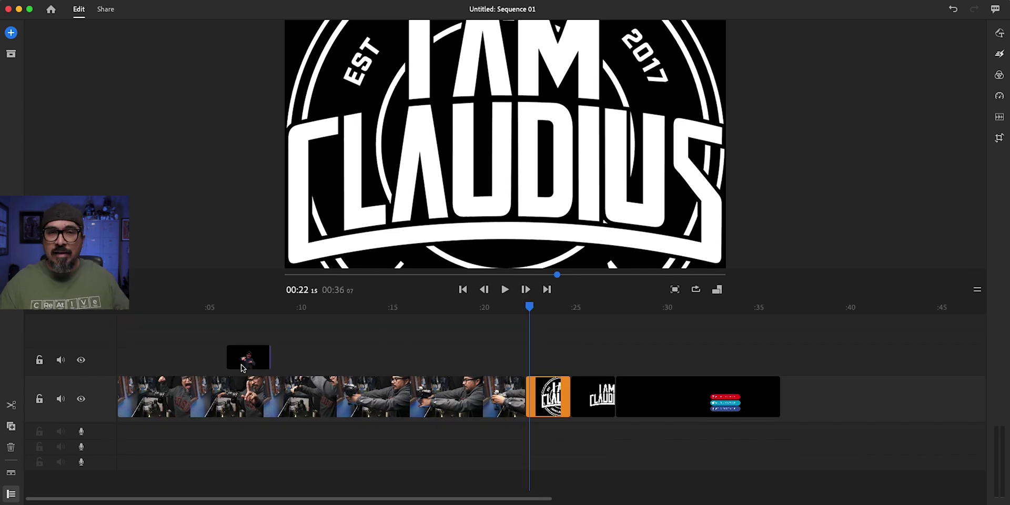
left_click(250, 309)
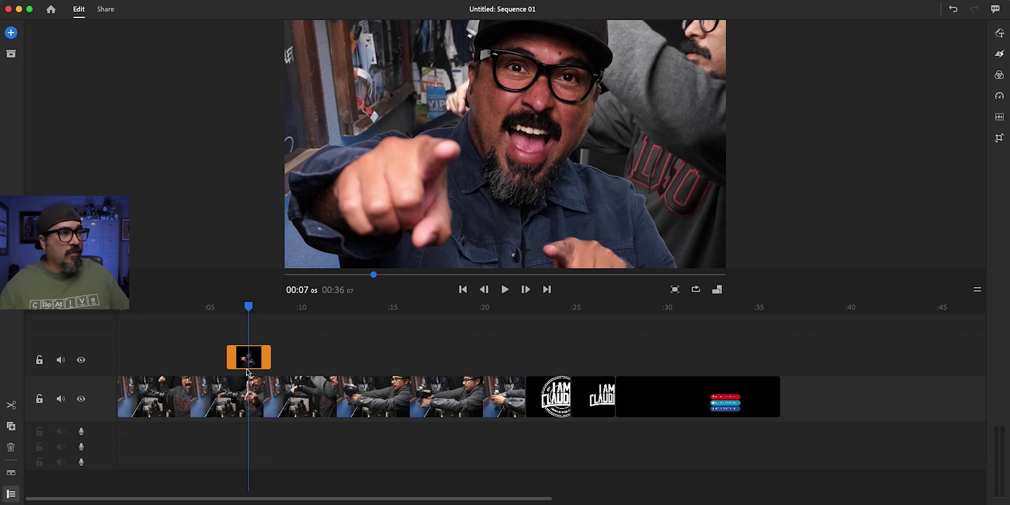
left_click(229, 312)
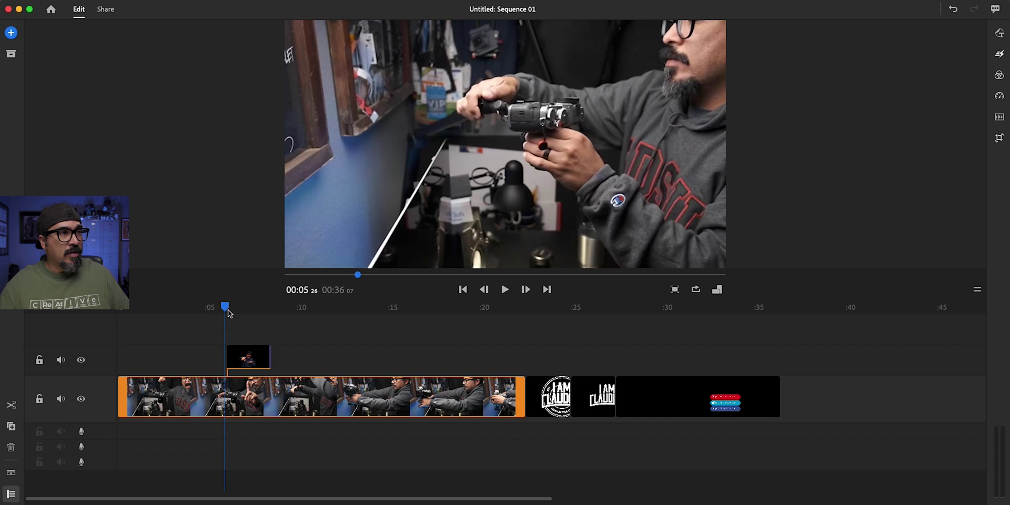
key("space")
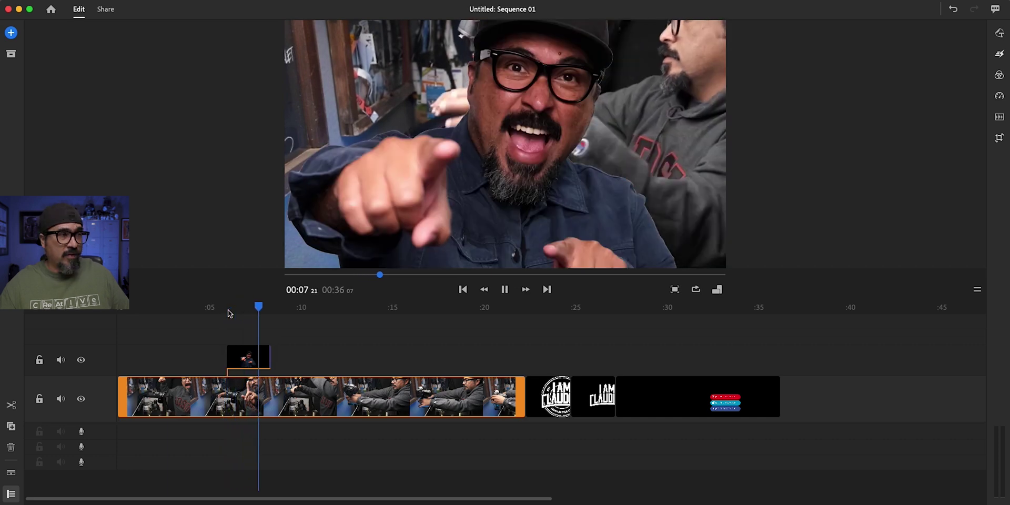
key("space")
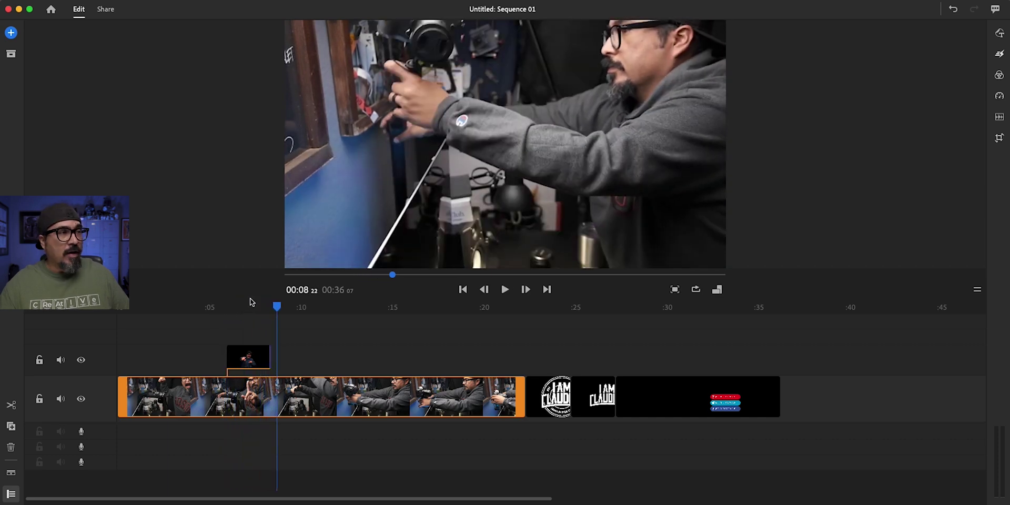
left_click(251, 311)
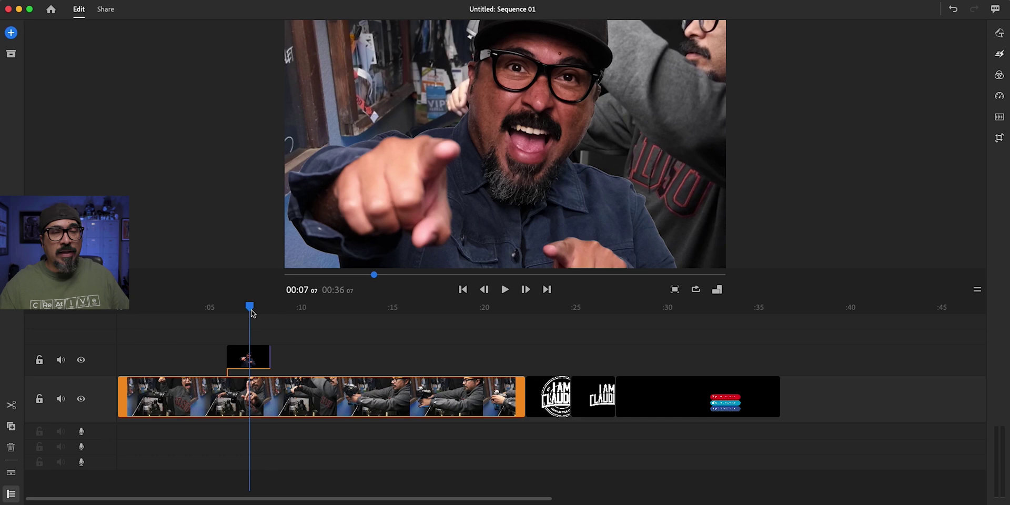
left_click(244, 361)
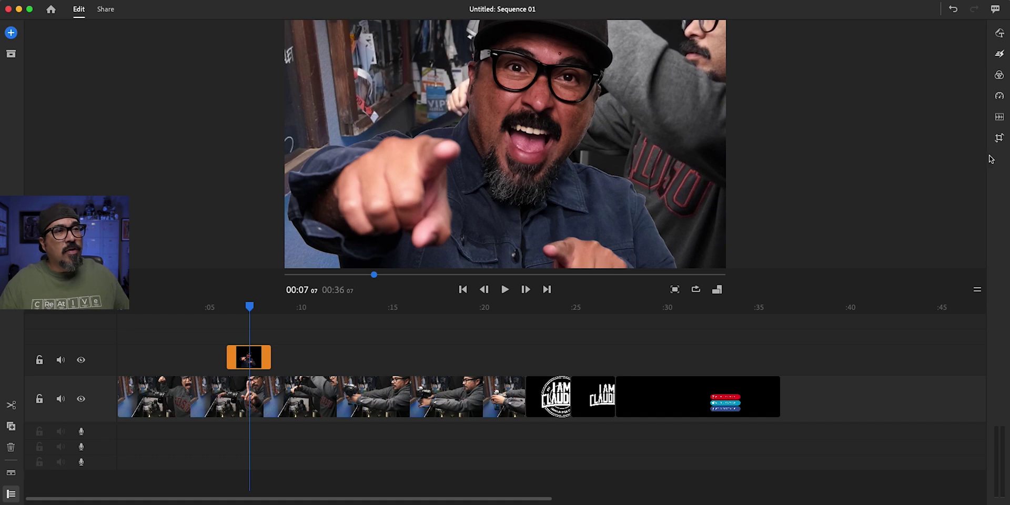
- Scale the DSCF7421 cutout to 14% at position 116/609, starting about one second in
left_click(1000, 139)
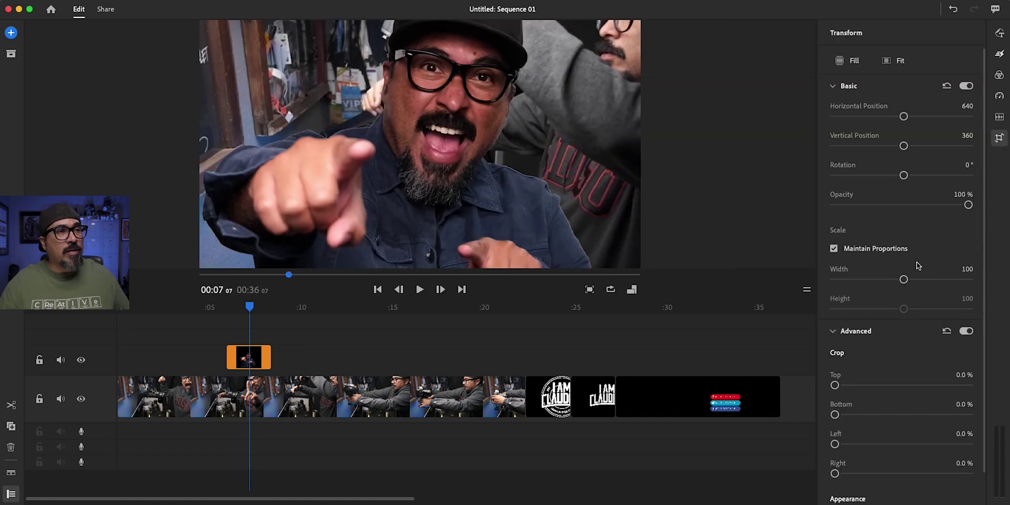
left_click_drag(903, 281, 852, 289)
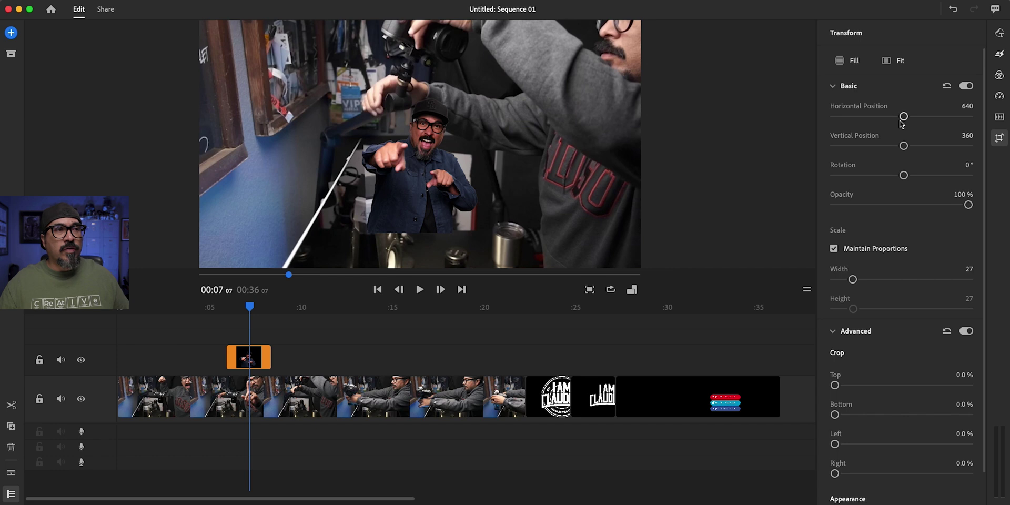
left_click_drag(902, 122, 913, 141)
mouse_move(853, 280)
left_mouse_down()
mouse_move(843, 291)
mouse_move(844, 279)
left_mouse_up()
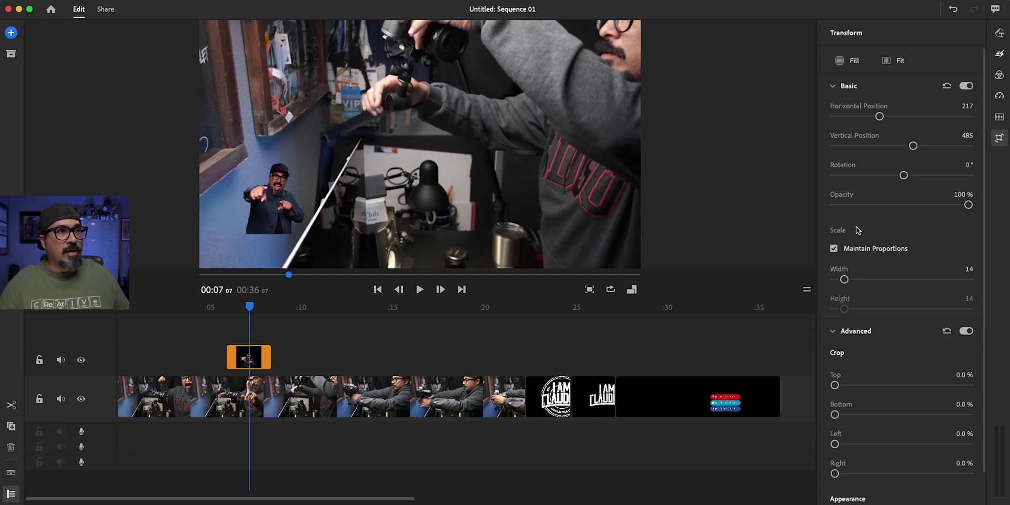
left_click_drag(880, 117, 874, 122)
mouse_move(912, 146)
left_mouse_down()
mouse_move(896, 148)
mouse_move(924, 146)
left_mouse_up()
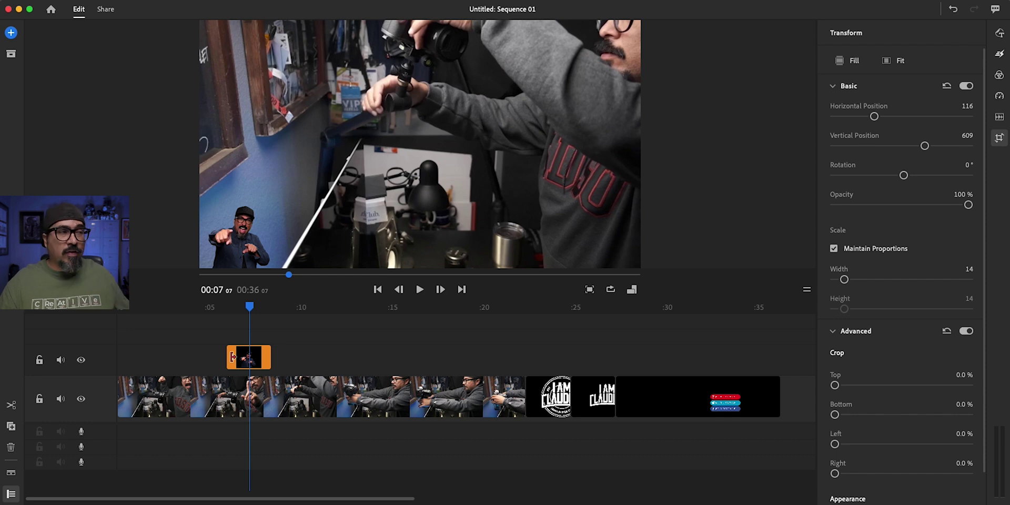
left_click_drag(244, 359, 156, 363)
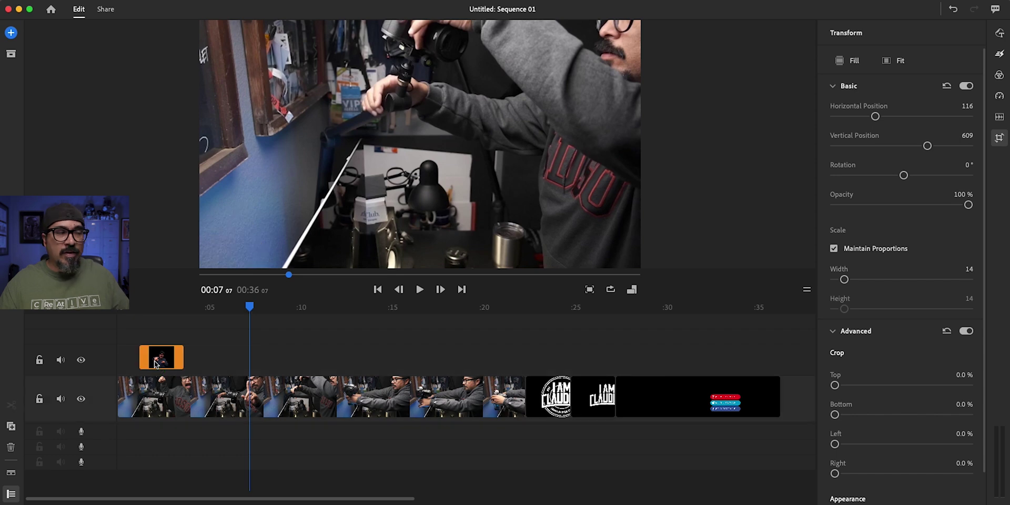
left_click(137, 312)
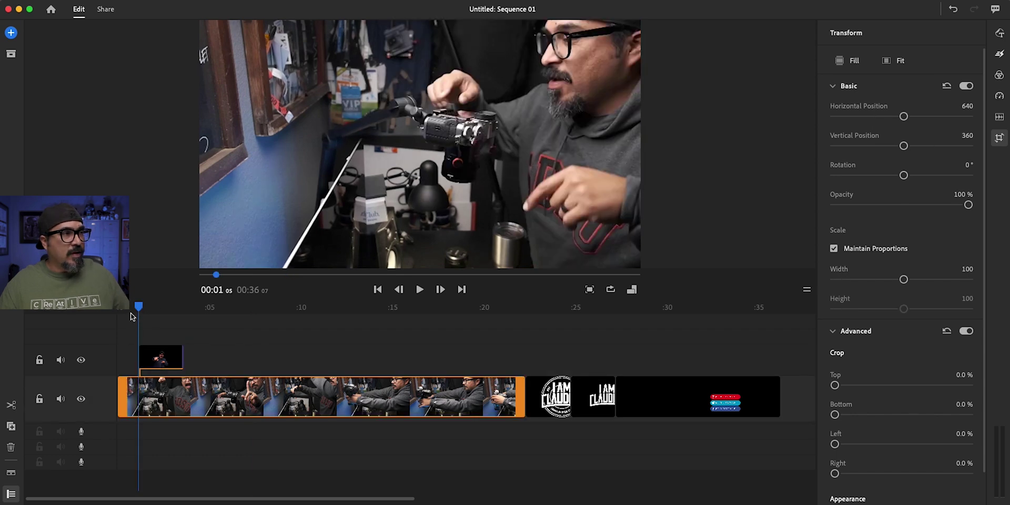
left_click(131, 314)
key("space")
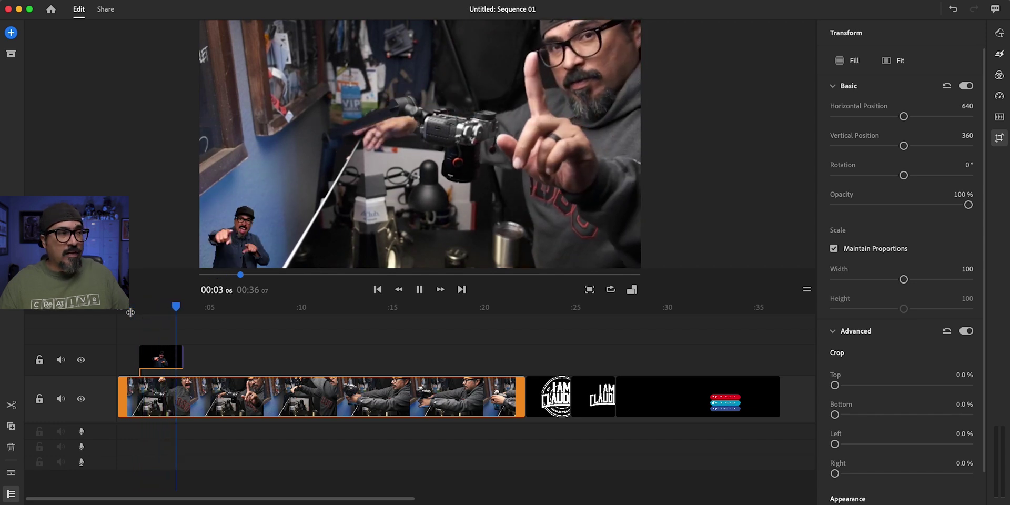
key("space")
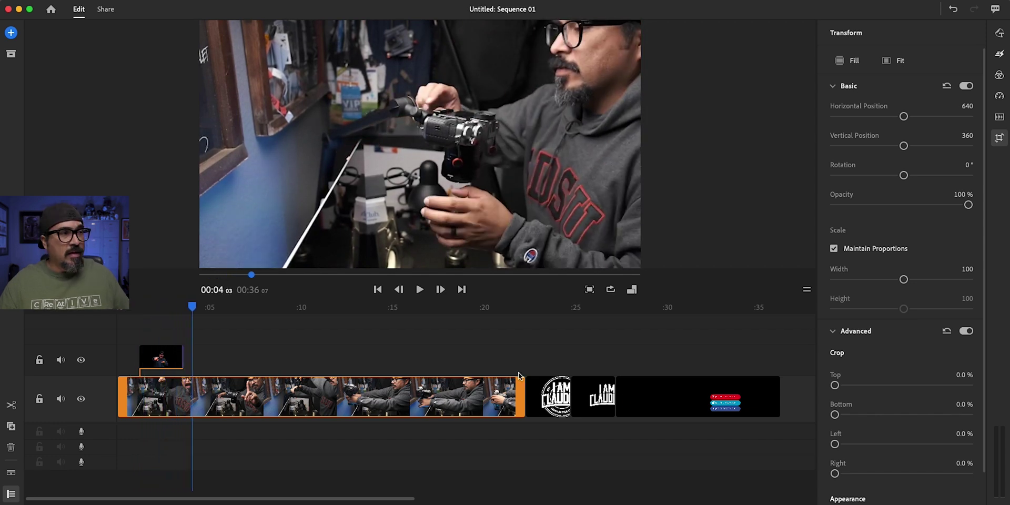
left_click(560, 400)
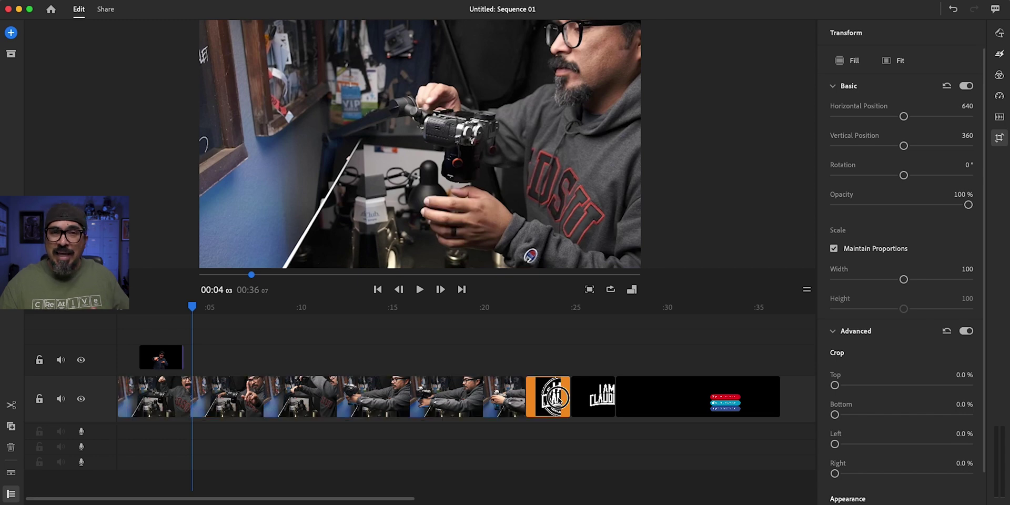
left_click_drag(559, 400, 241, 364)
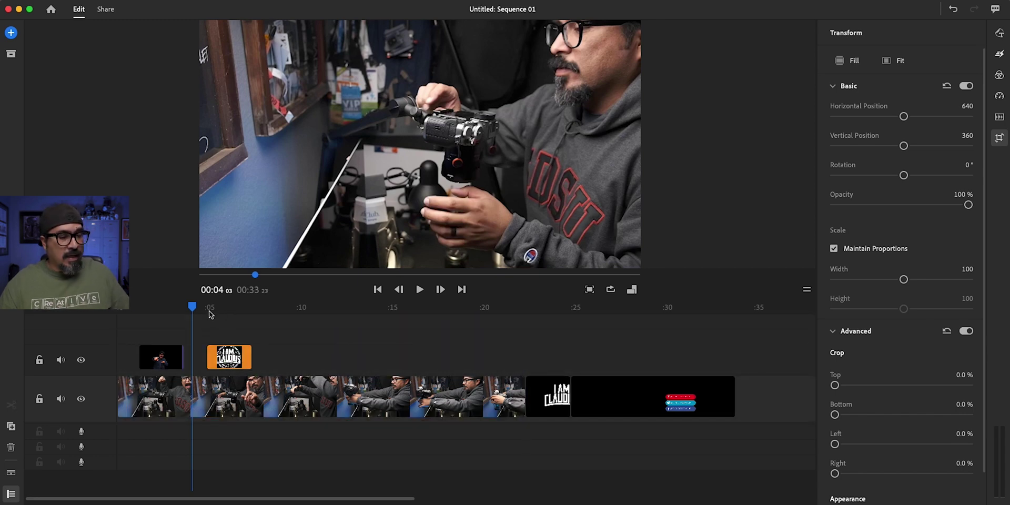
- Scale the round logo overlay to 14% and position it at 116/122
key("space")
key("space")
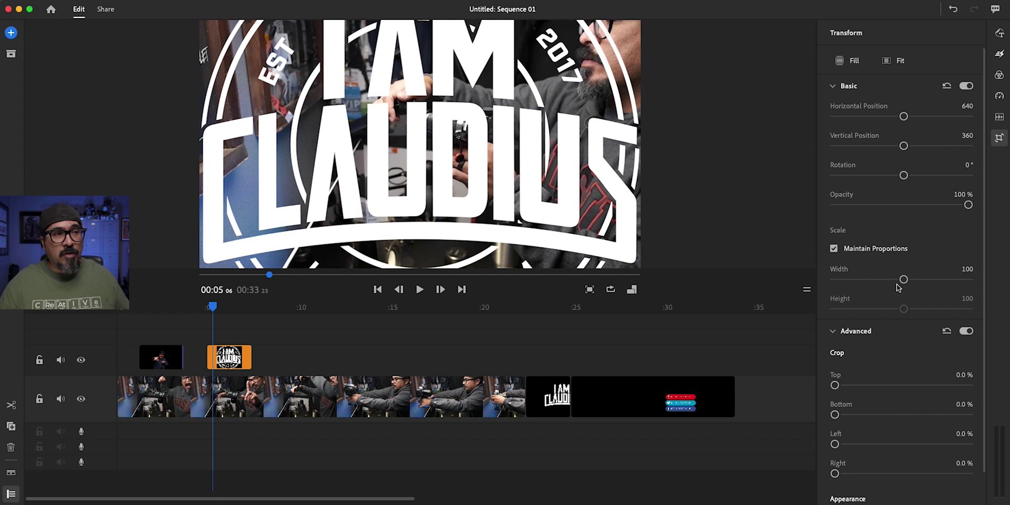
left_click_drag(904, 279, 851, 305)
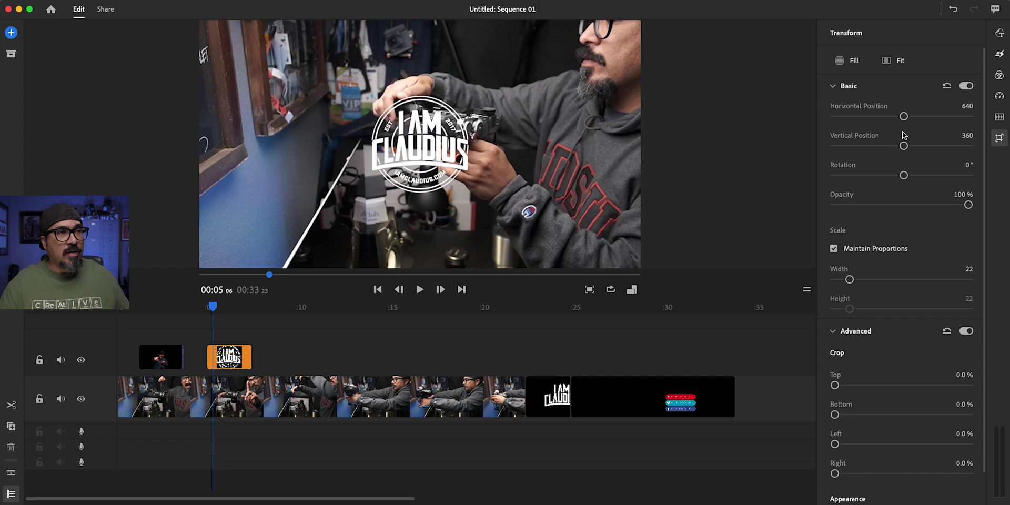
left_click_drag(903, 121, 908, 177)
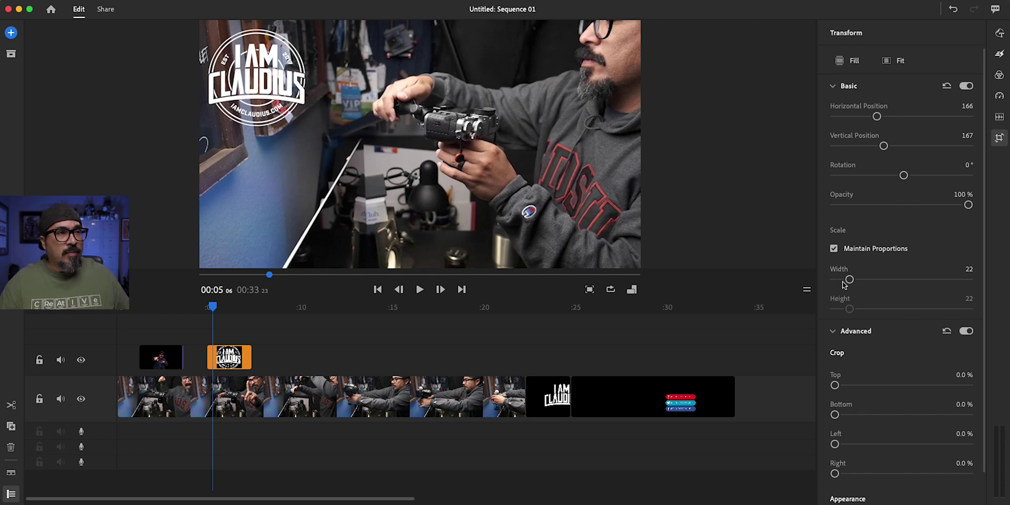
left_click_drag(848, 280, 844, 280)
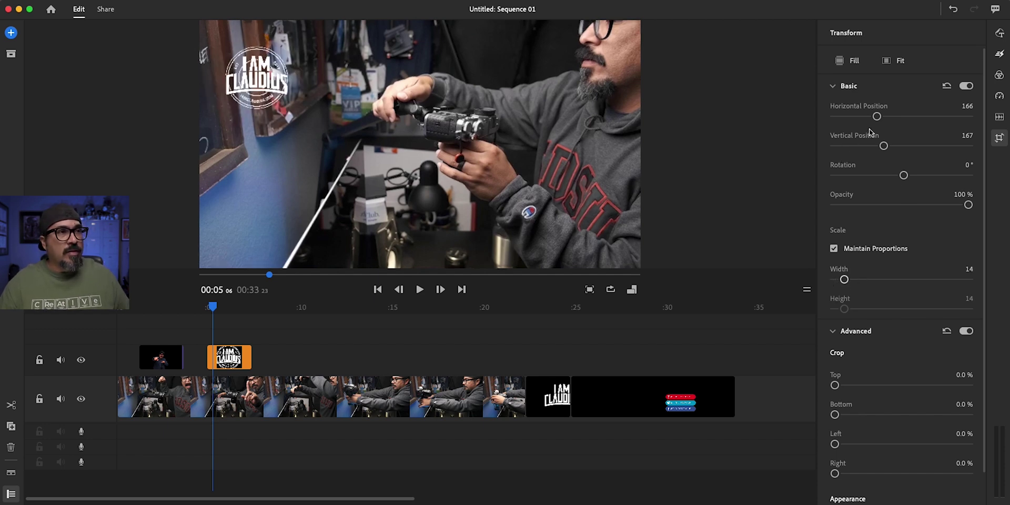
left_click_drag(877, 117, 879, 146)
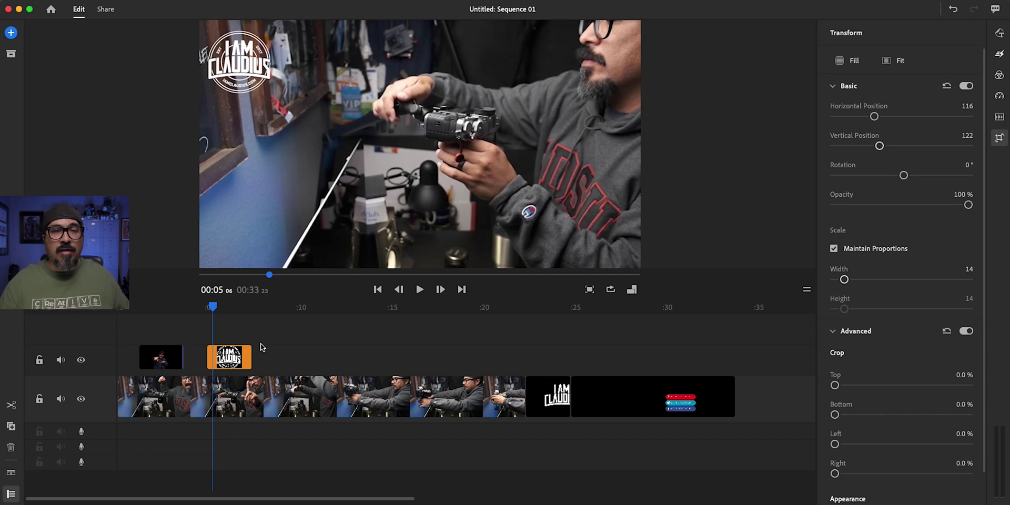
- Move the I AM CLAUDIUS title clip from the main track onto the overlay track
left_click(558, 400)
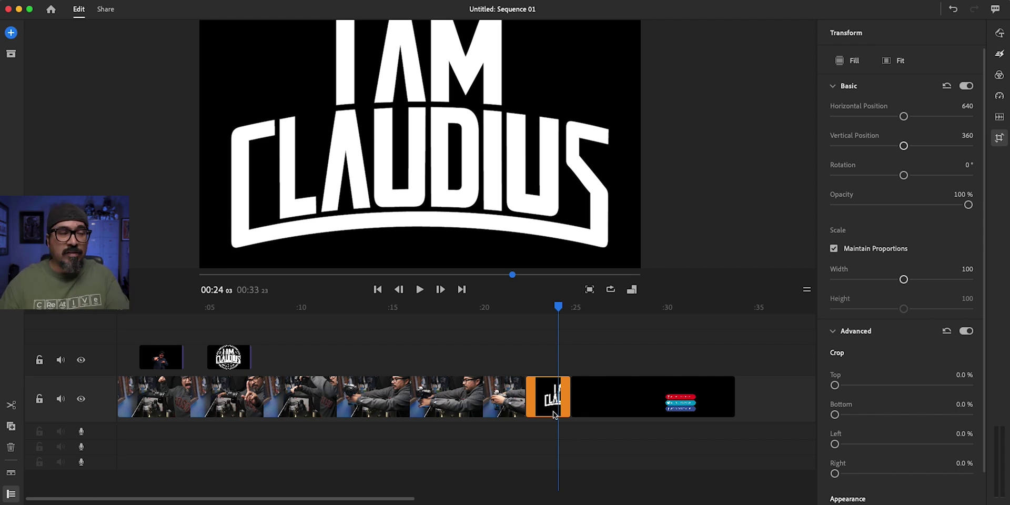
left_click_drag(553, 414, 317, 363)
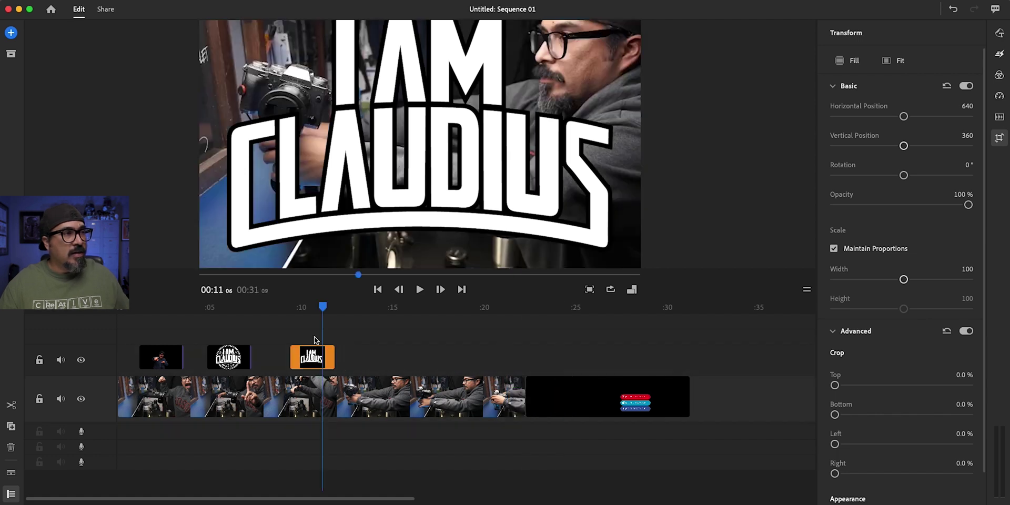
left_click(286, 310)
left_click(299, 308)
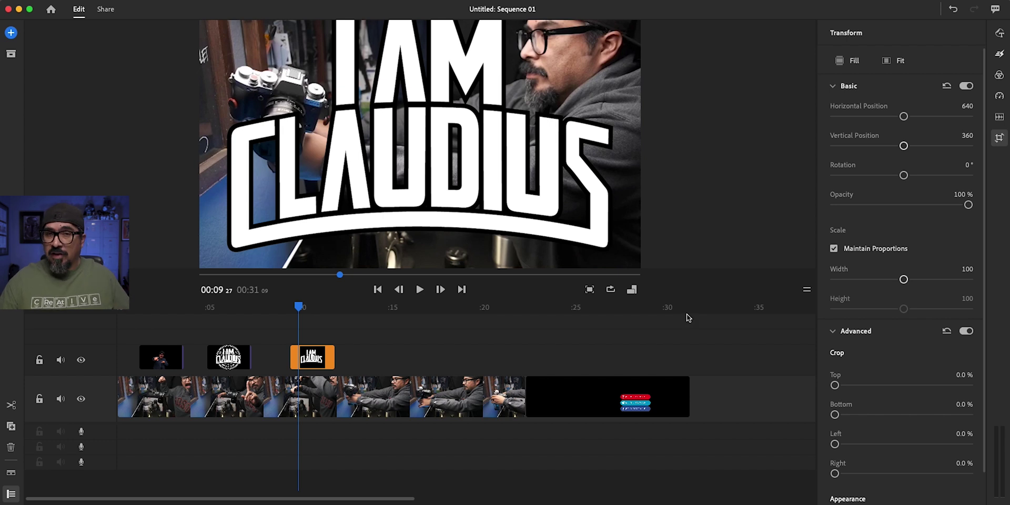
- Set the title to Width 9, position 1184/649 and opacity 24%
left_click_drag(901, 283, 843, 314)
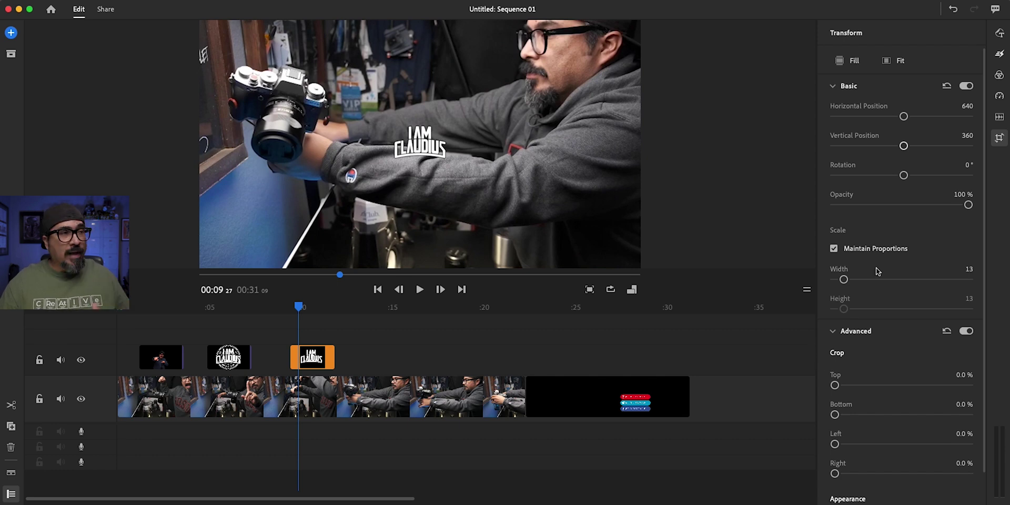
left_click_drag(906, 150, 928, 174)
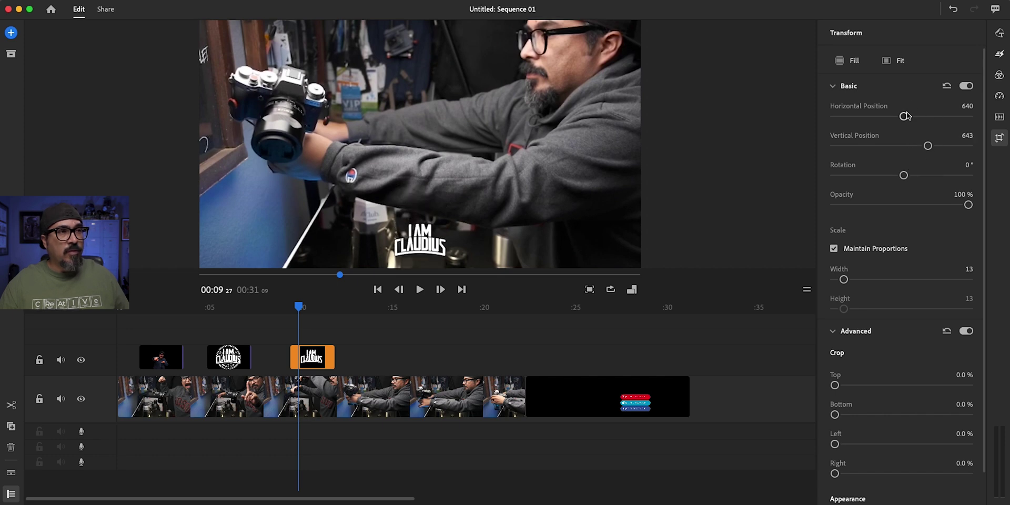
left_click_drag(903, 117, 928, 117)
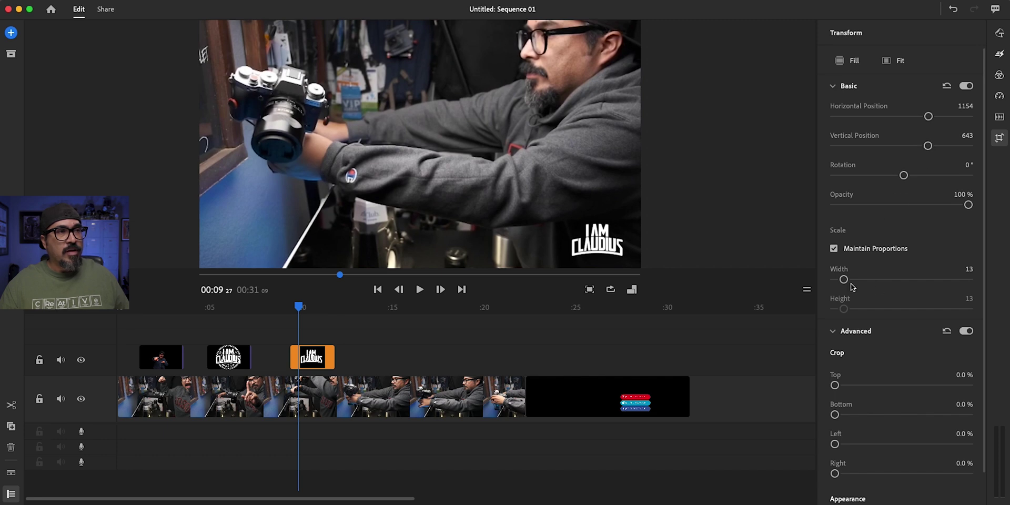
left_click_drag(844, 279, 841, 280)
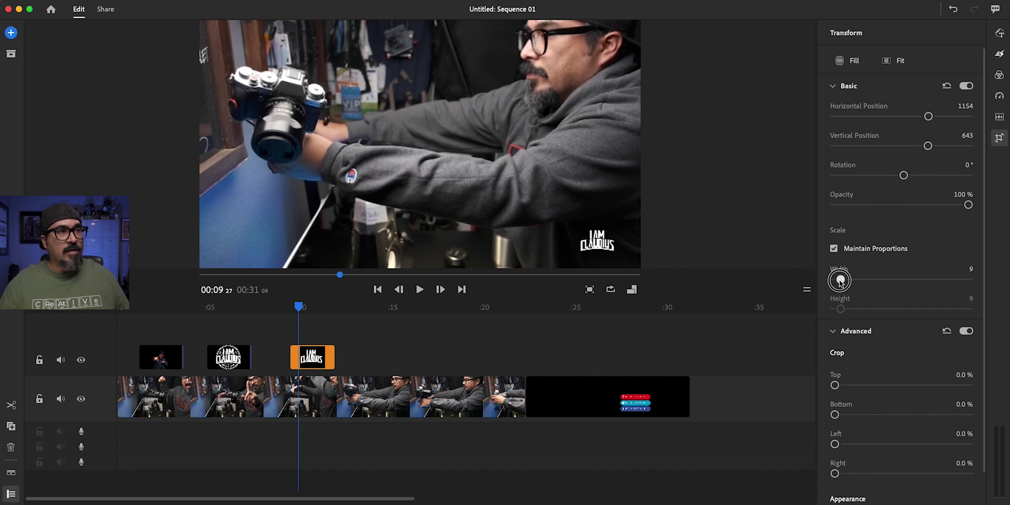
left_click_drag(929, 117, 930, 121)
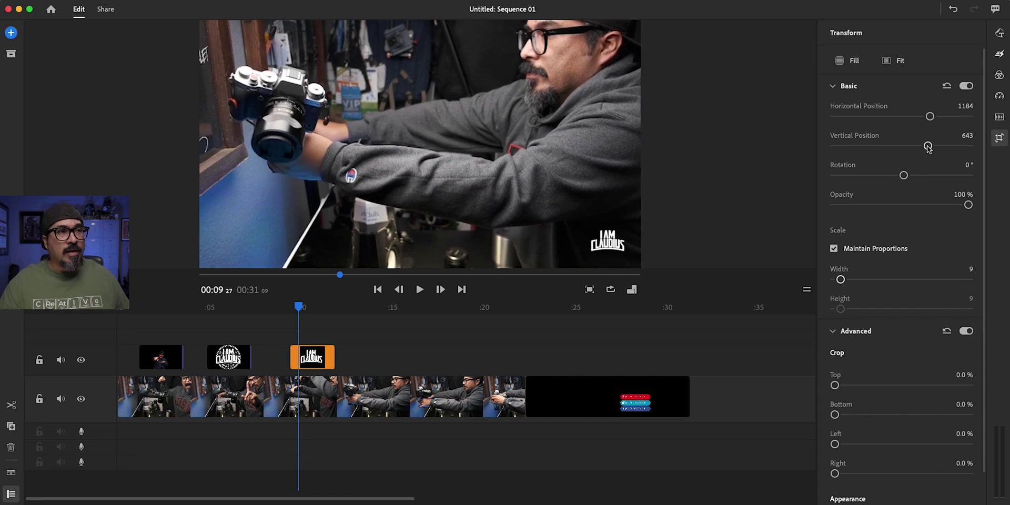
left_click_drag(928, 148, 926, 161)
left_click_drag(914, 210, 868, 221)
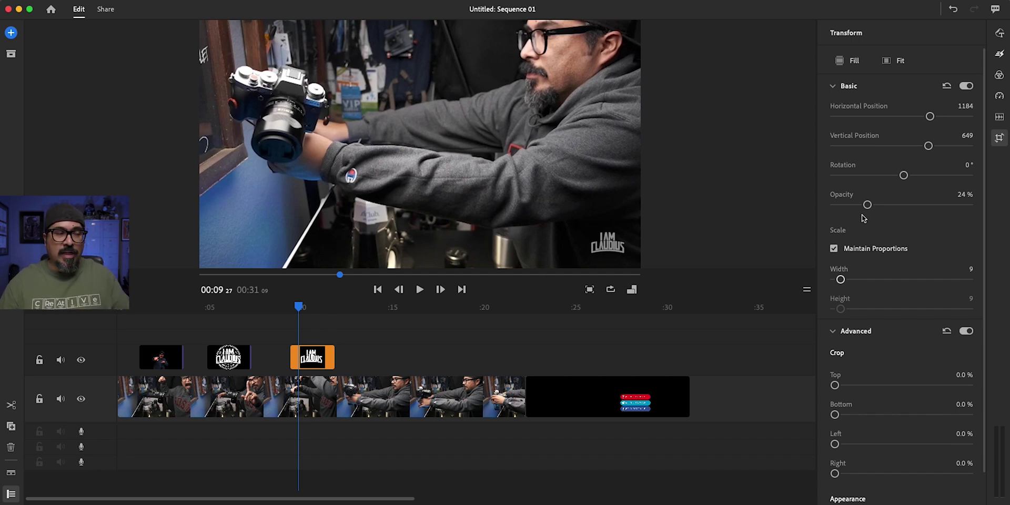
left_click(309, 314)
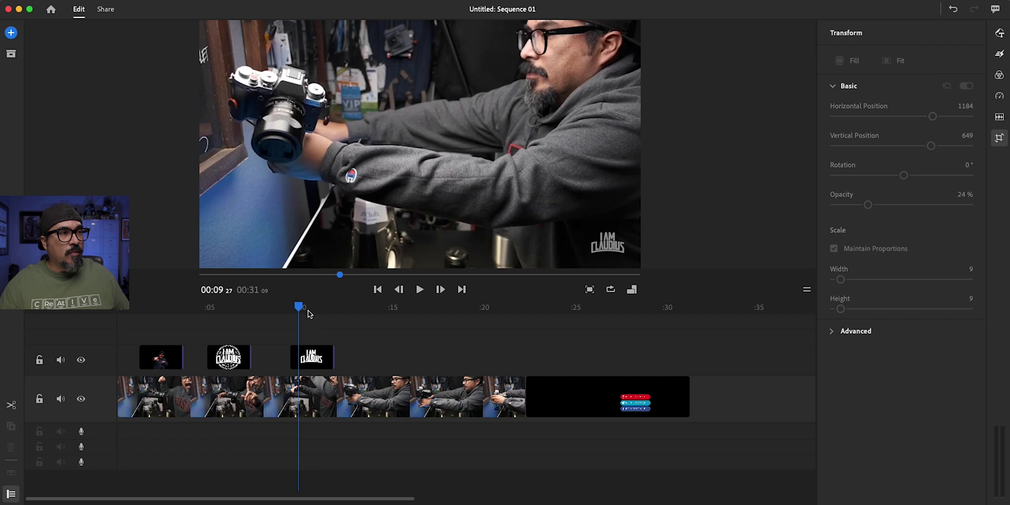
- Move the social-media end card onto the overlay track and preview its banner animation
left_click_drag(308, 314, 394, 315)
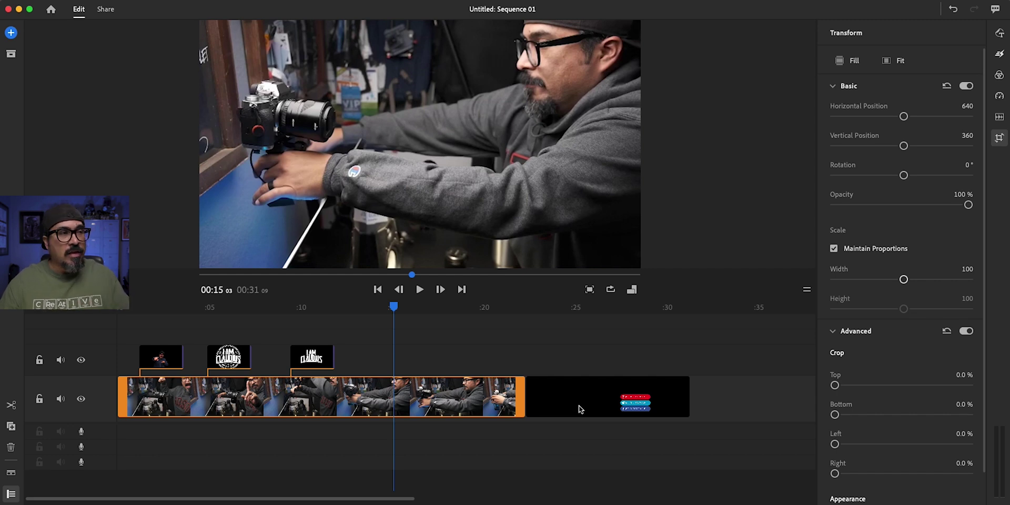
left_click_drag(579, 408, 413, 367)
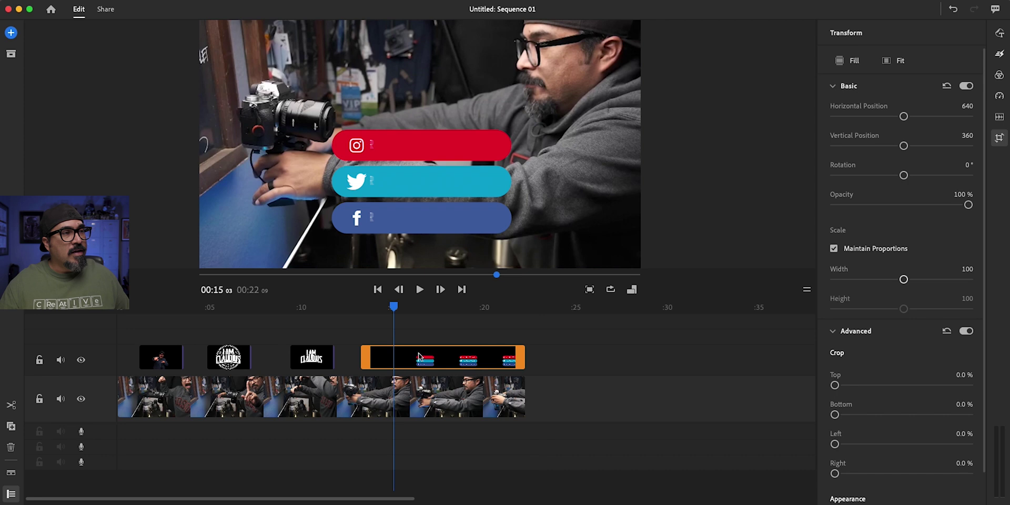
left_click(400, 315)
mouse_move(401, 313)
left_mouse_down()
mouse_move(440, 334)
mouse_move(415, 320)
left_mouse_up()
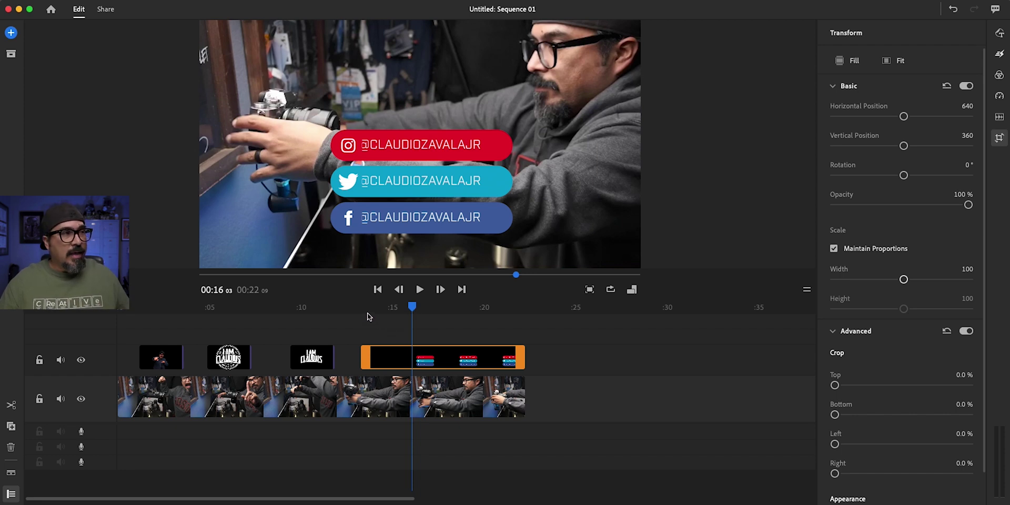
left_click_drag(367, 313, 408, 315)
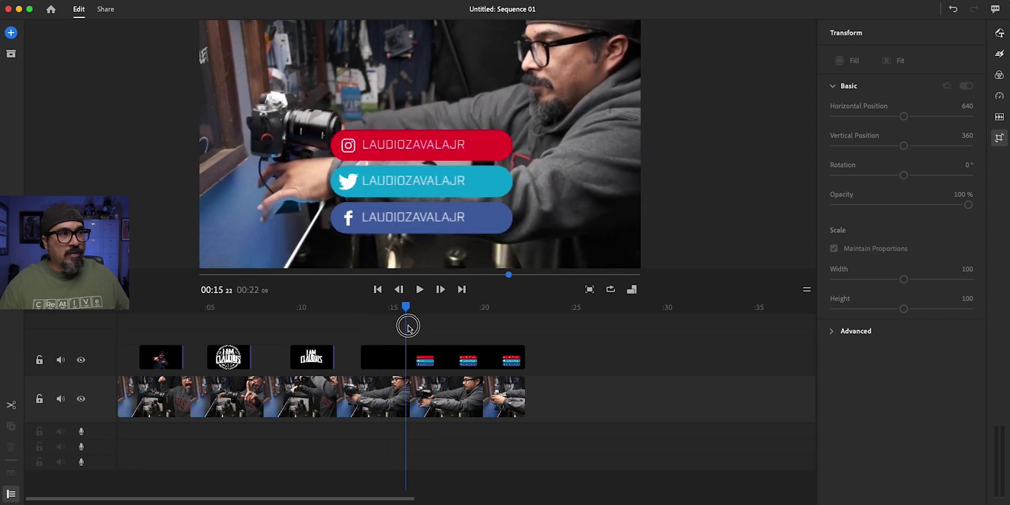
- Scale the social-media banners to 56% at position 176/530, then play back from 12 seconds
left_click(474, 358)
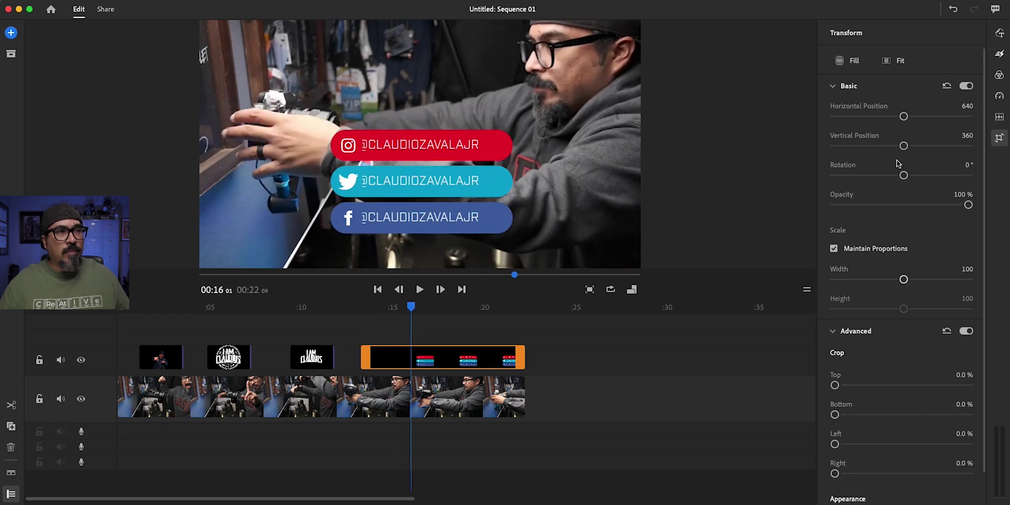
left_click_drag(860, 283, 871, 279)
left_click_drag(902, 118, 878, 117)
left_click_drag(899, 151, 909, 173)
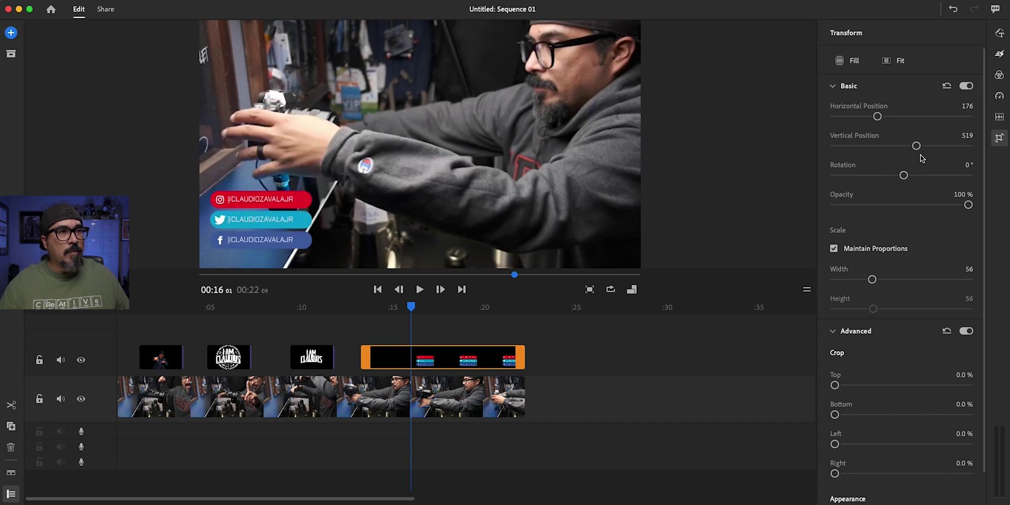
left_click_drag(916, 147, 917, 153)
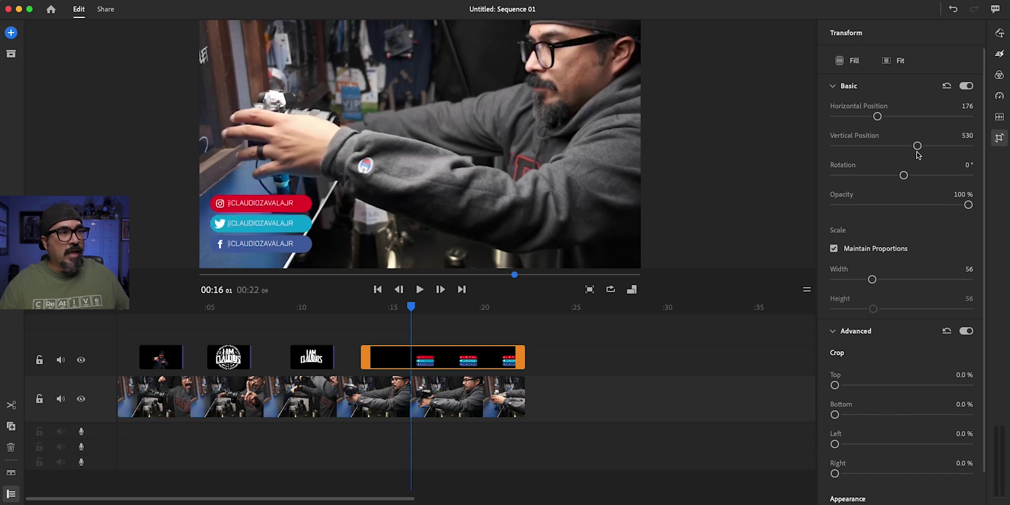
left_click(358, 308)
left_click_drag(359, 308, 348, 308)
key("space")
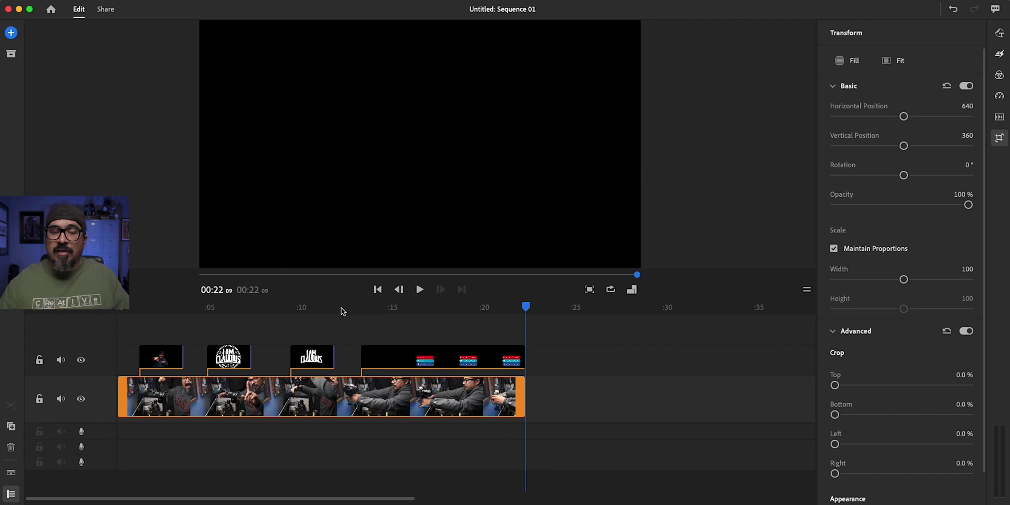
left_click(417, 307)
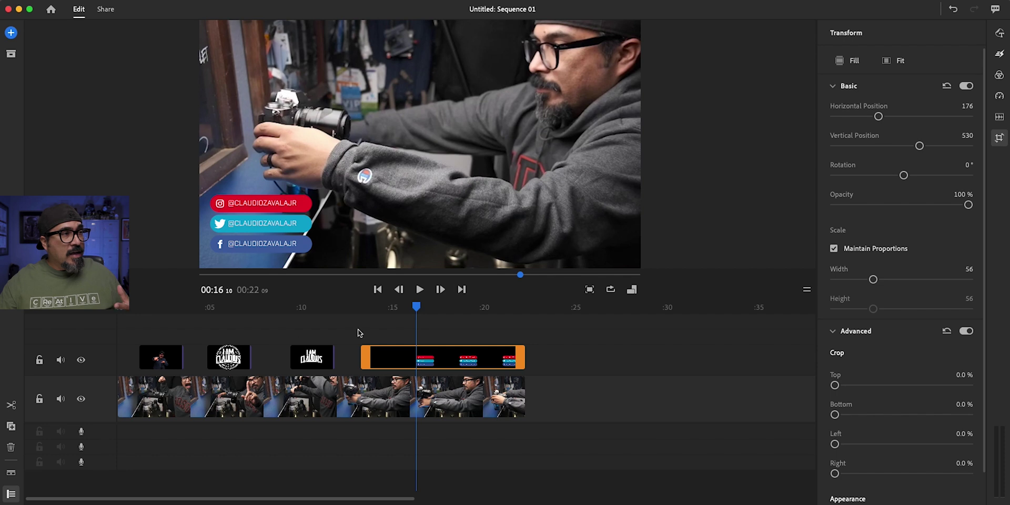
left_click(165, 308)
left_click_drag(164, 308, 143, 343)
left_click(141, 350)
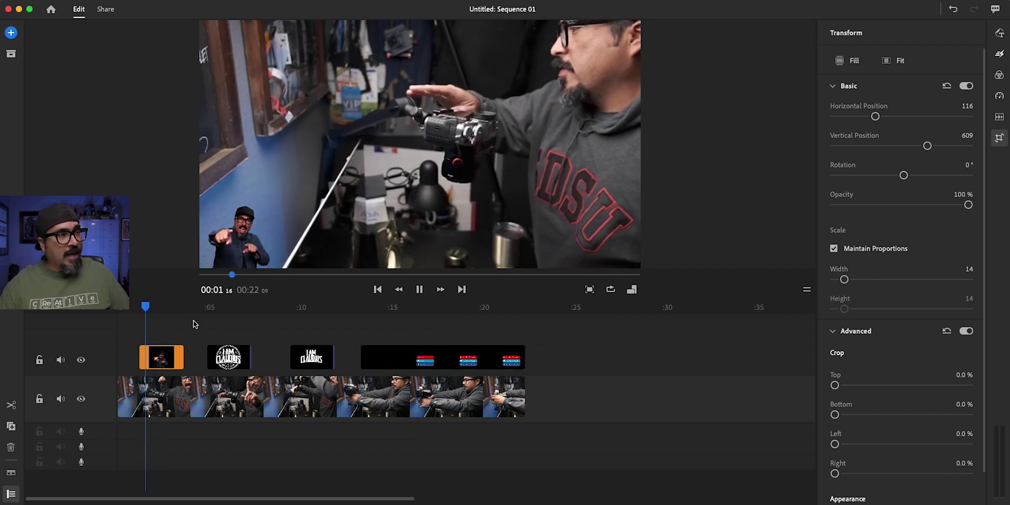
key("space")
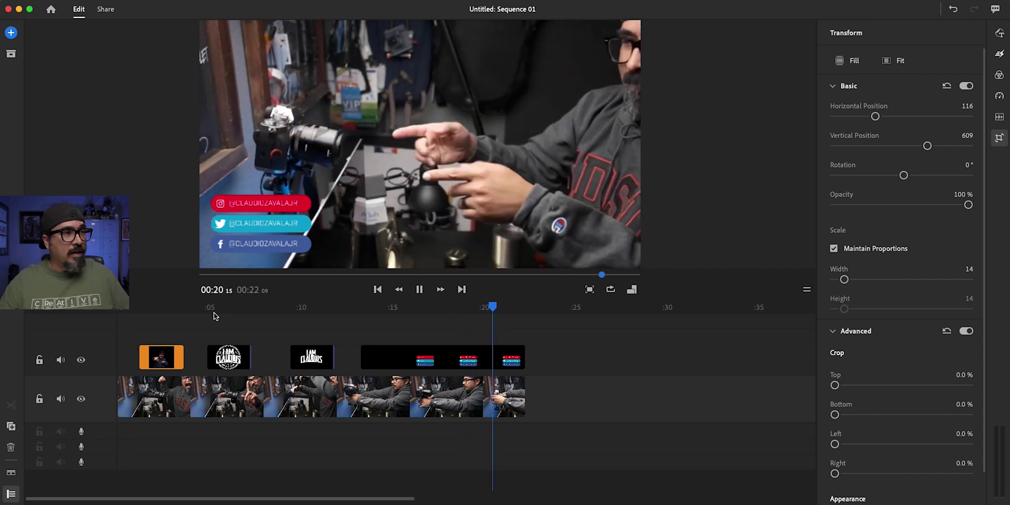
key("space")
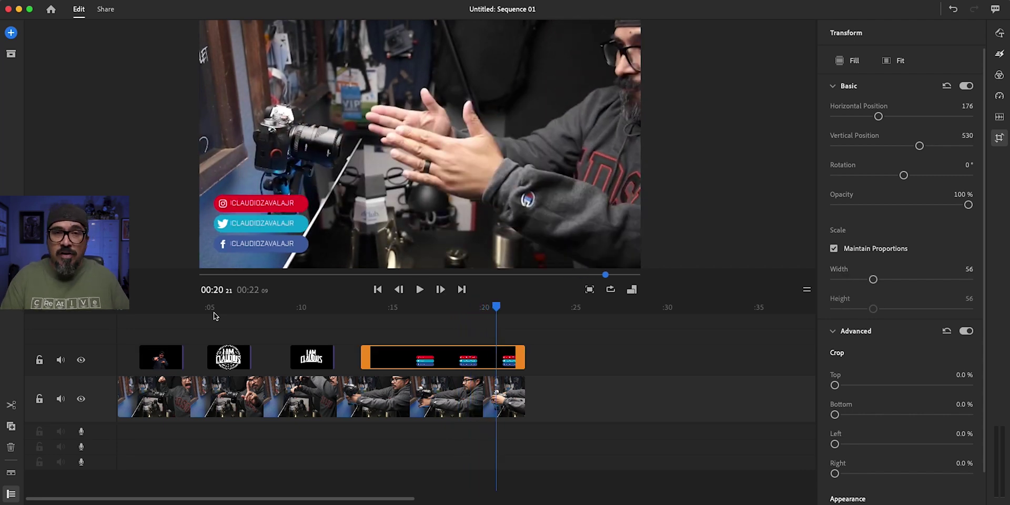